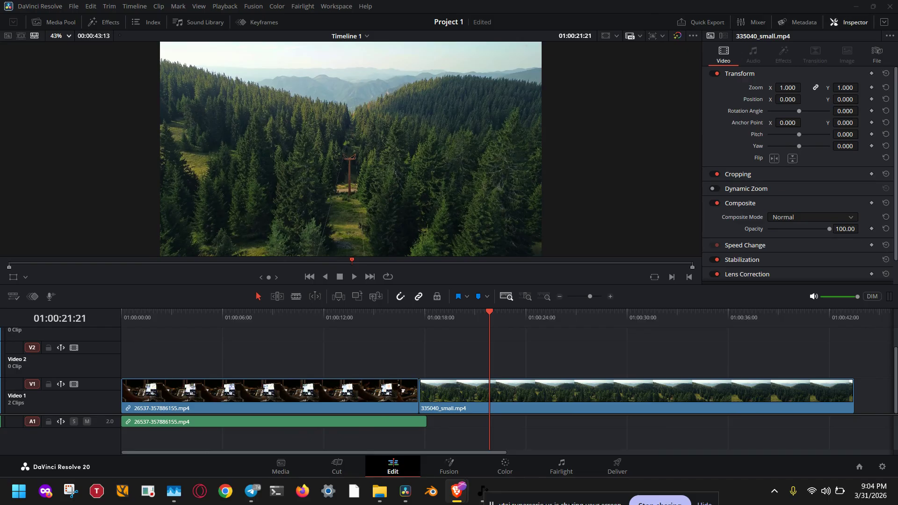
Add a Text+ title on Video 2 at the start of 335040_small.mp4 and extend it to about 11 seconds.
click(100, 21)
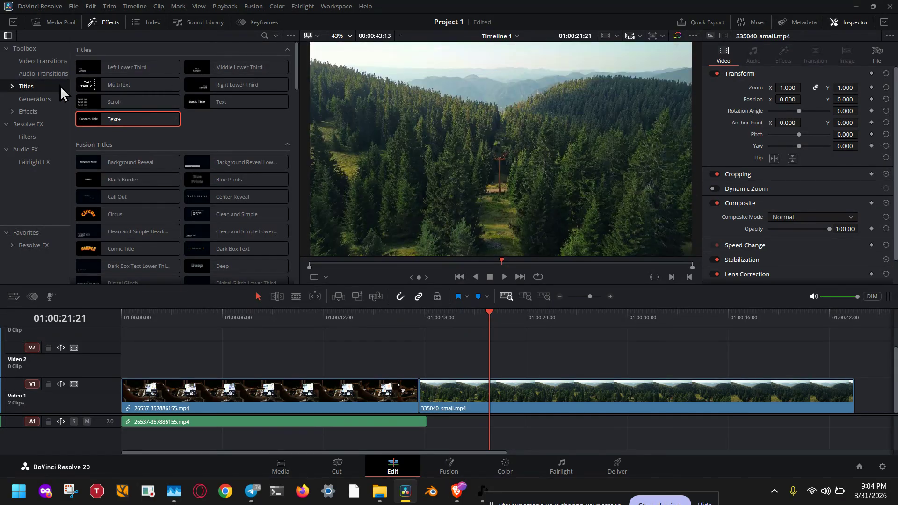
click(47, 50)
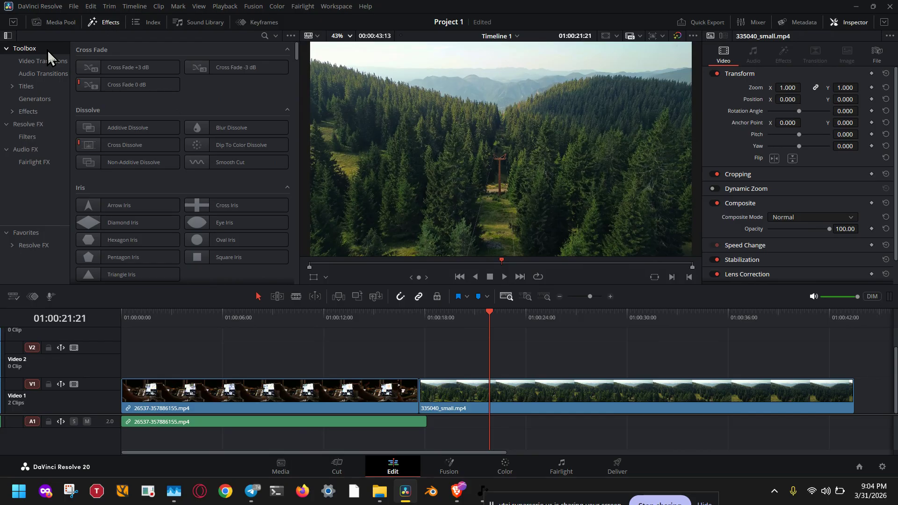
click(24, 86)
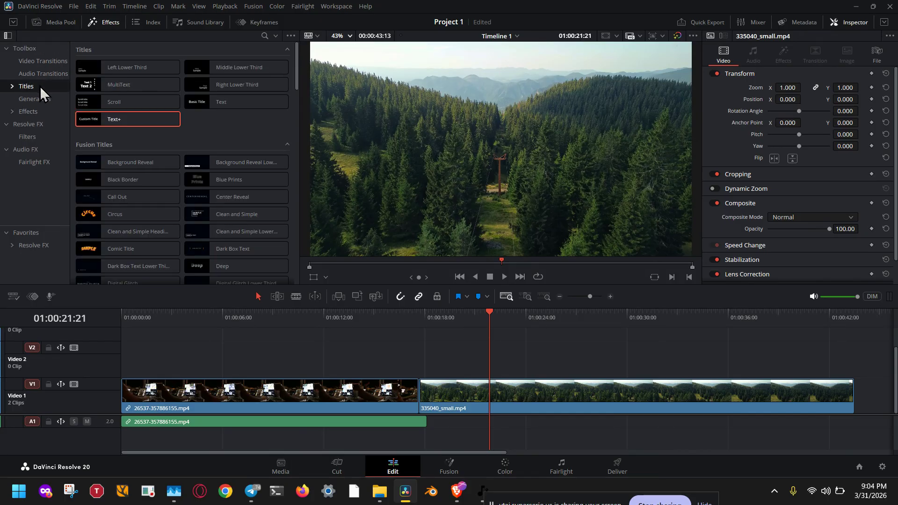
drag(118, 122, 420, 356)
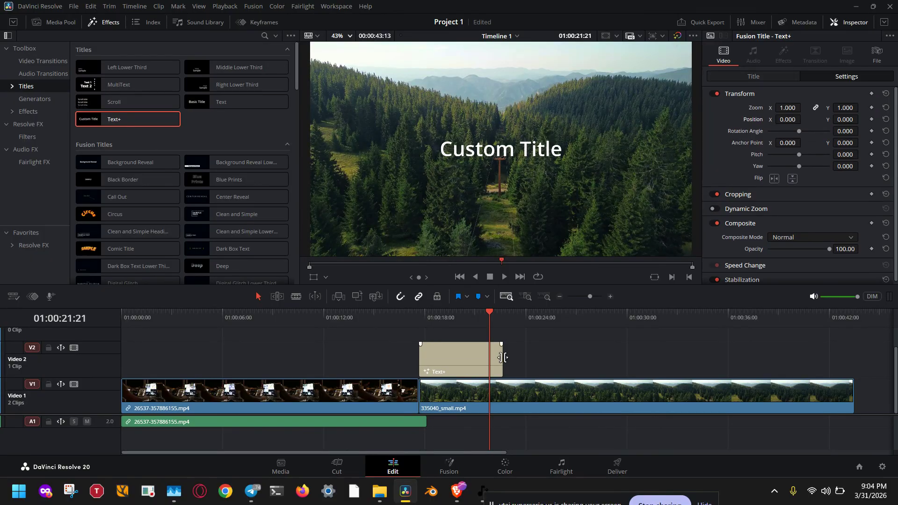
drag(501, 358, 613, 373)
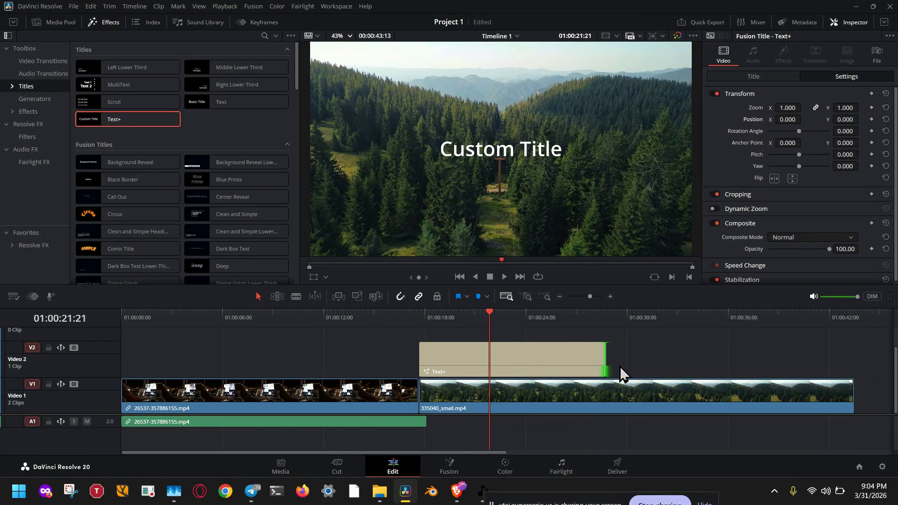
click(589, 364)
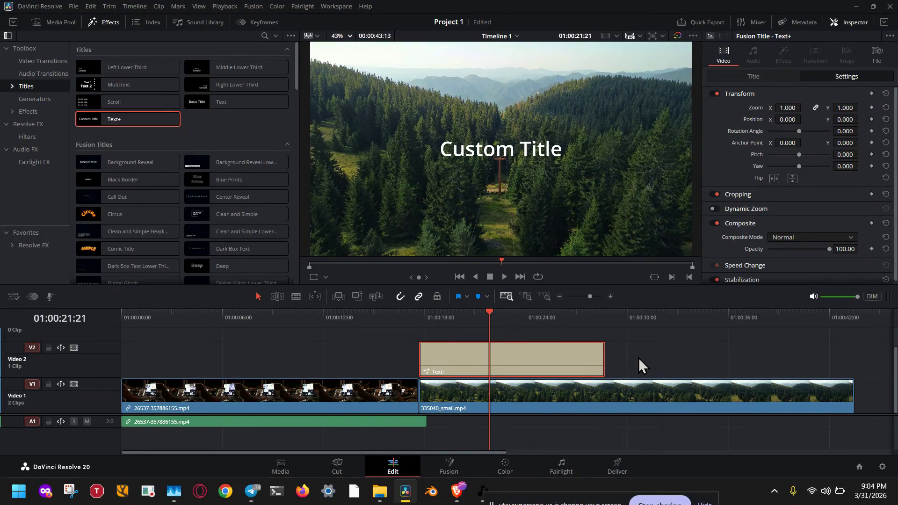
Move the playhead to 01:00:20:03 over the Text+ title and hide the effects library.
click(491, 313)
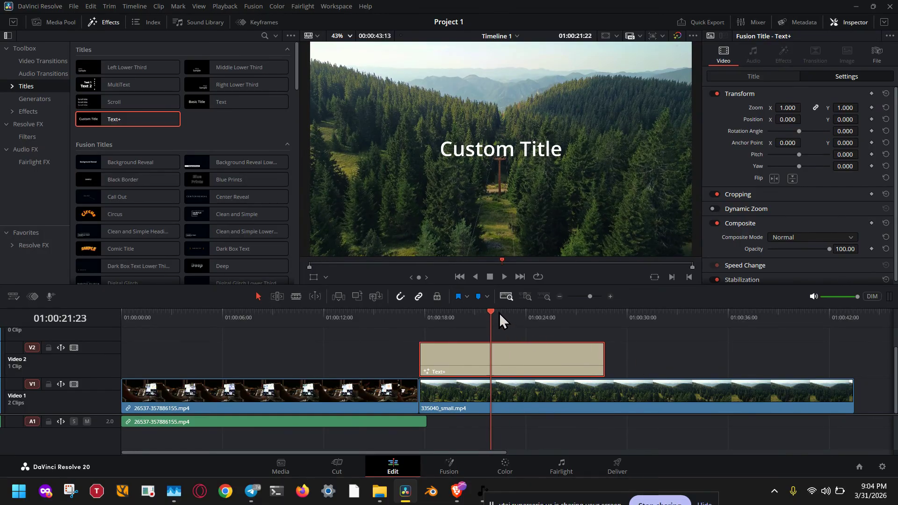
drag(499, 313, 461, 317)
click(103, 22)
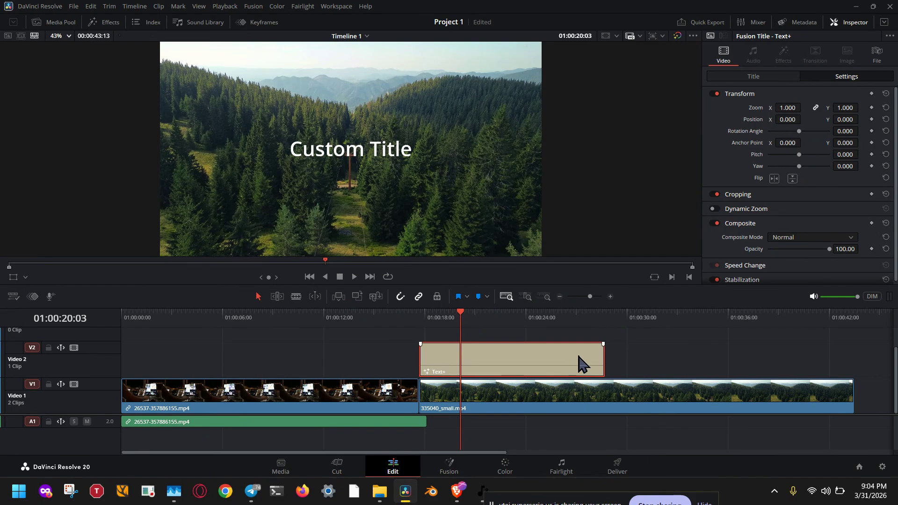
Examine the Text+ title's text and layout options in the Inspector.
click(849, 24)
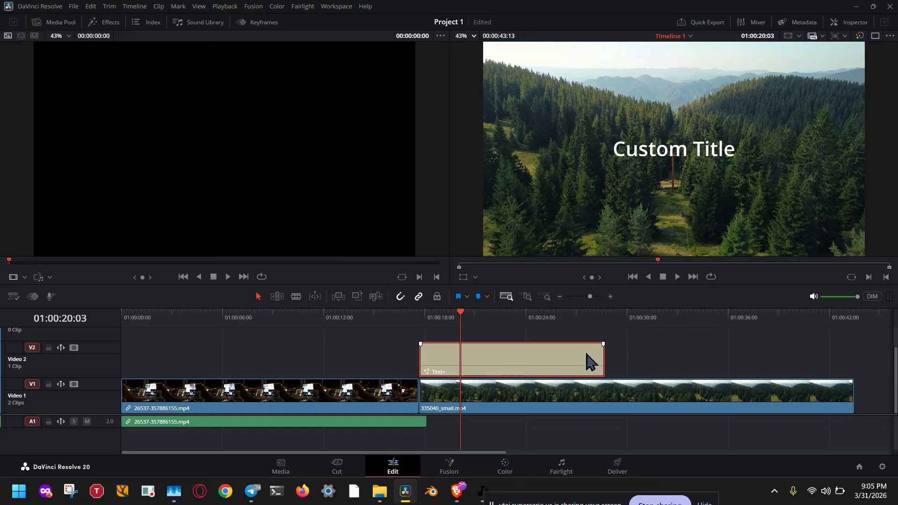
click(848, 24)
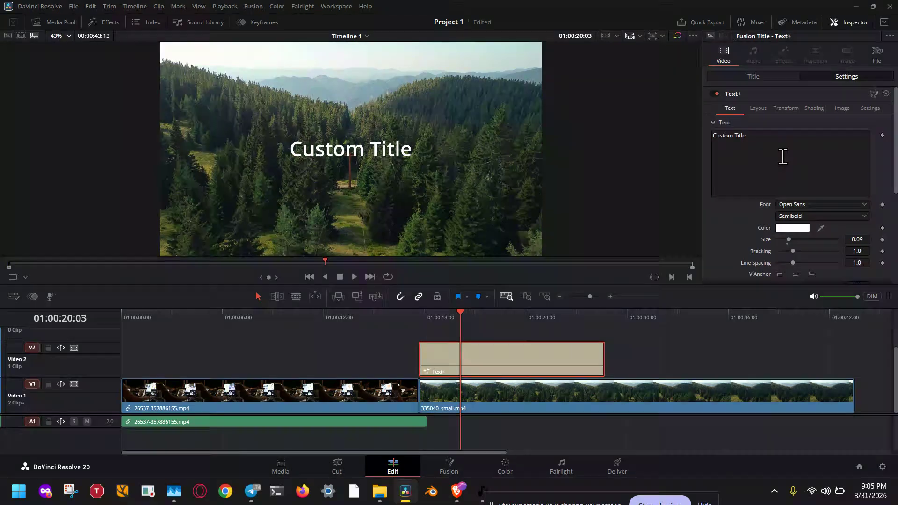
scroll(779, 175, down, 5)
scroll(779, 175, down, 1)
scroll(778, 175, up, 6)
click(759, 109)
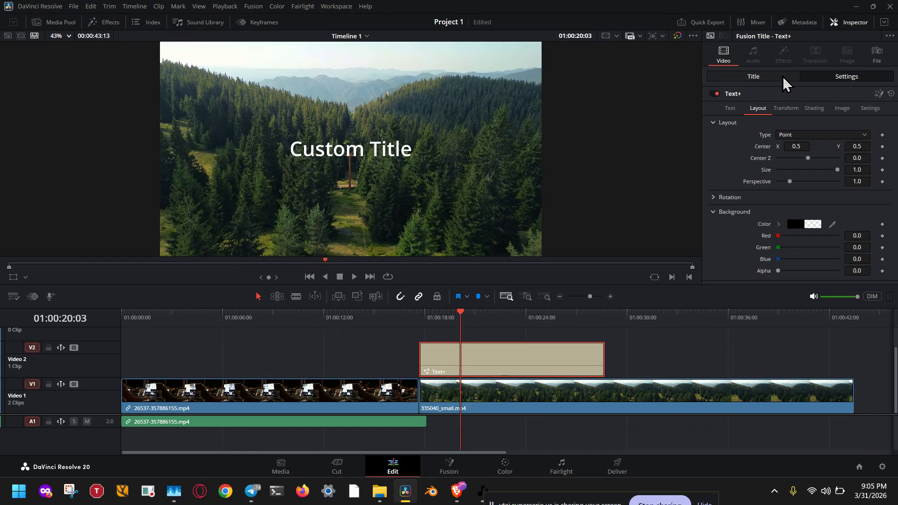
Show the title's transform settings and move the playhead to 01:00:20:24.
click(815, 75)
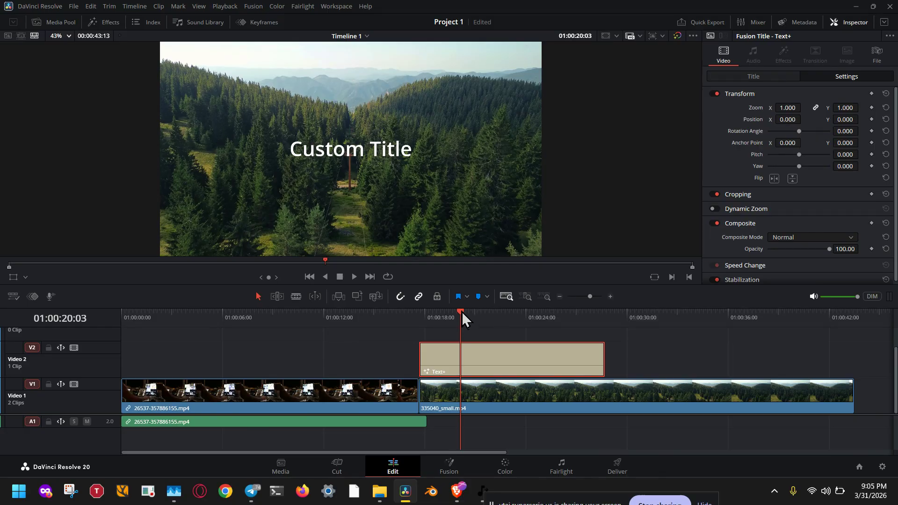
drag(467, 315, 476, 312)
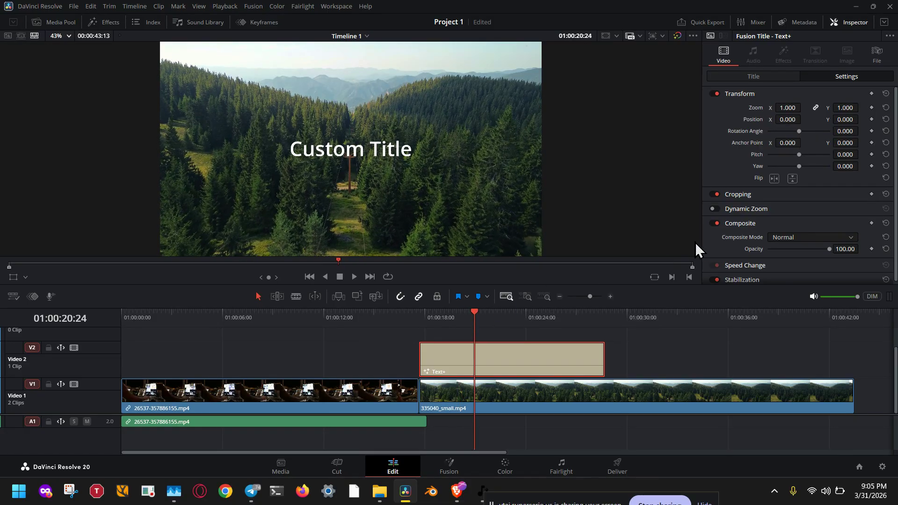
click(871, 119)
drag(791, 120, 778, 119)
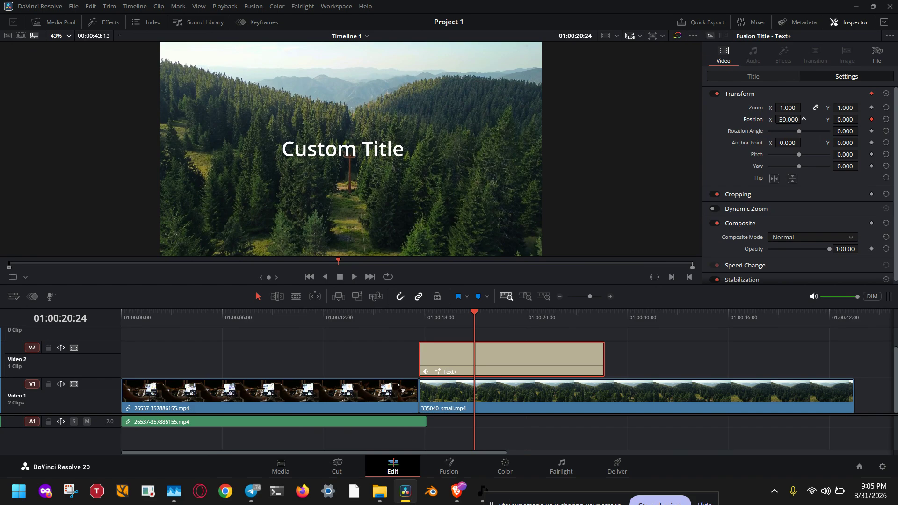
click(886, 120)
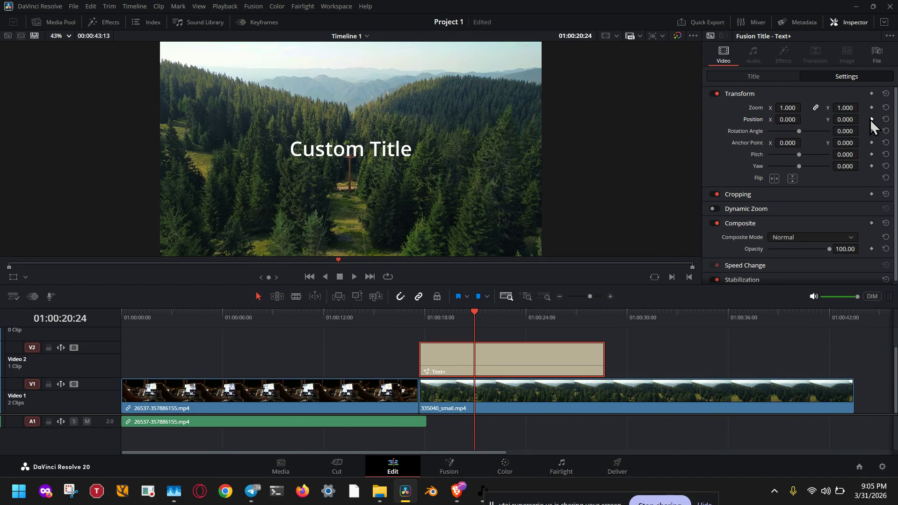
Keyframe the title's Position X at 0 at 01:00:20:24 and at -1299 at 01:00:17:17, and save the project.
click(871, 120)
drag(473, 313, 419, 318)
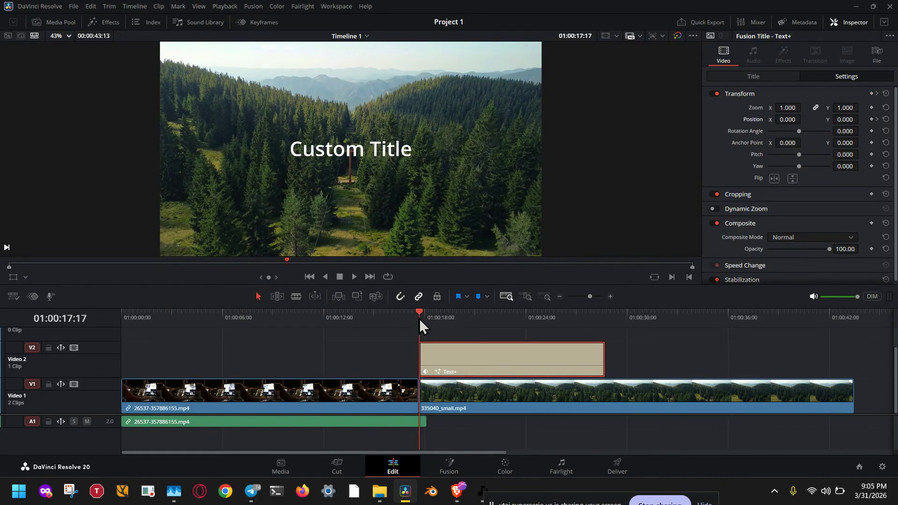
drag(788, 119, 715, 119)
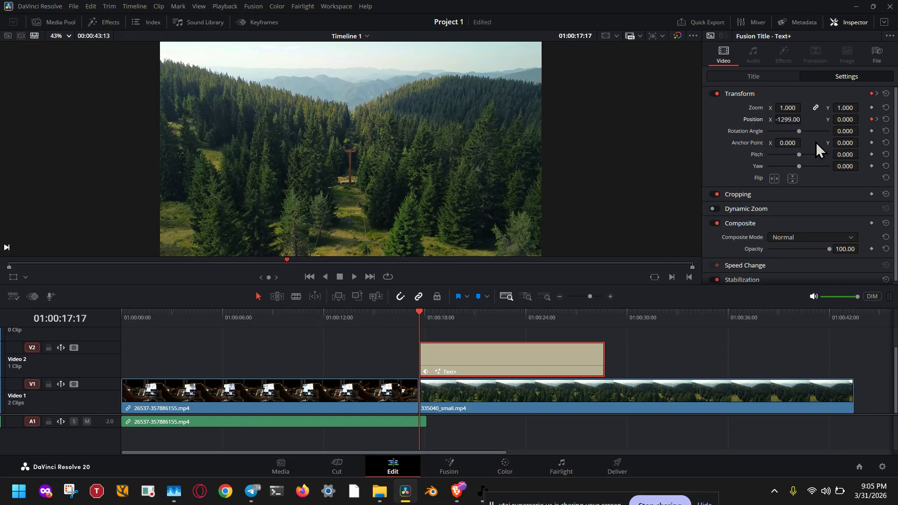
key(ctrl+s)
Show the title's keyframes, play its slide-in animation and return the playhead to 01:00:17:17.
click(260, 22)
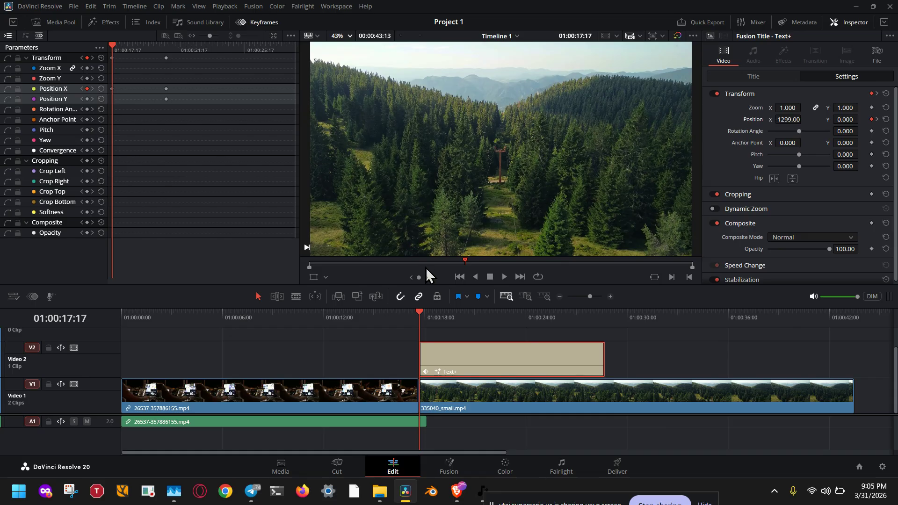
click(502, 277)
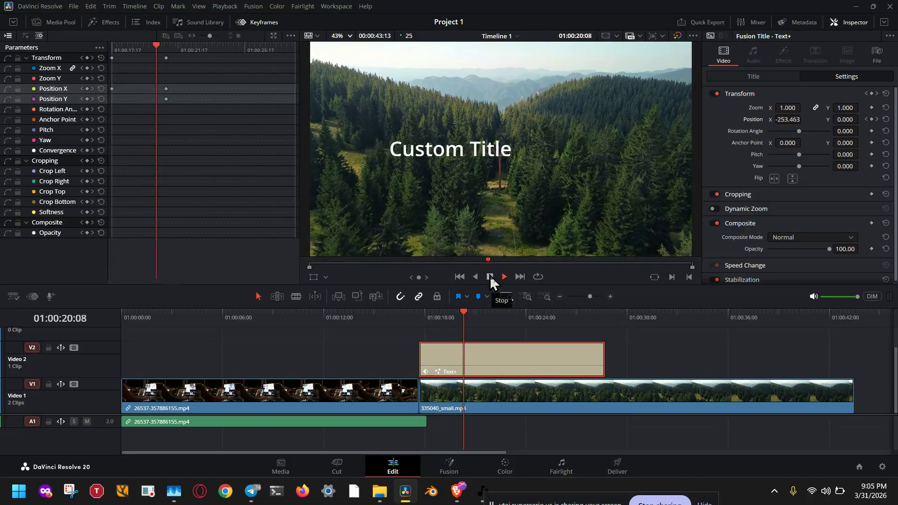
click(489, 276)
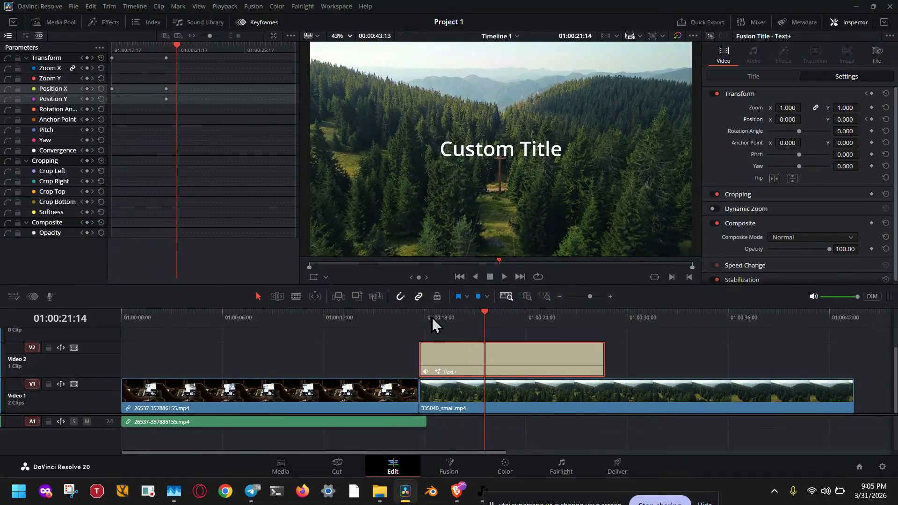
click(417, 317)
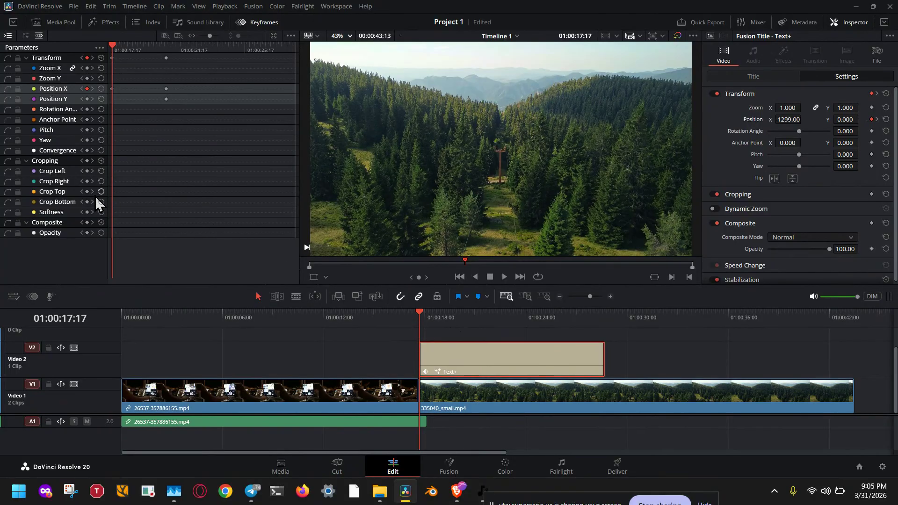
Switch the keyframes to the curve view and display only the Position X curve.
click(25, 35)
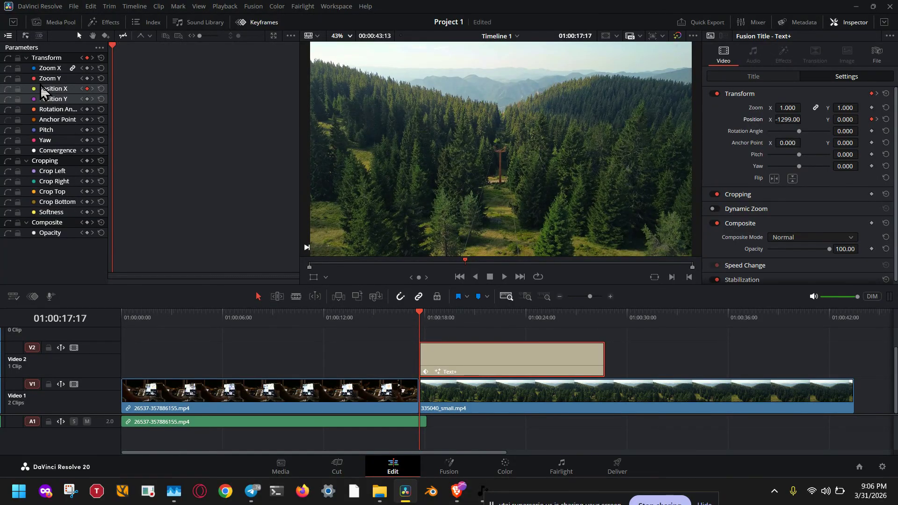
click(8, 89)
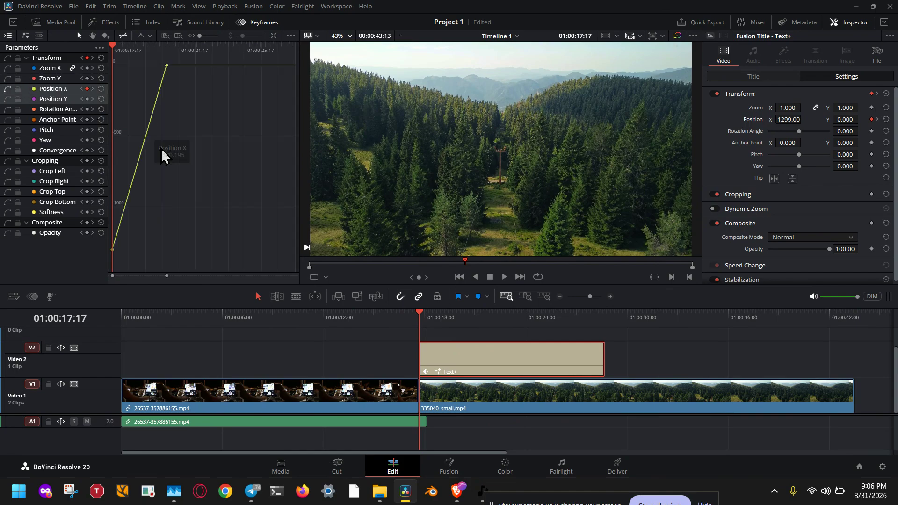
click(8, 101)
click(8, 100)
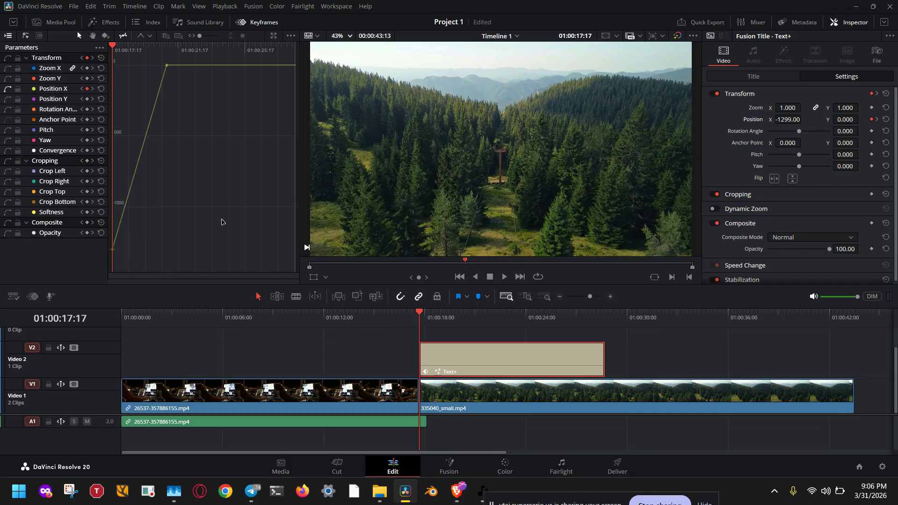
Ease the Position X curve into its end keyframe and play back the title's slide-in.
drag(239, 205, 148, 47)
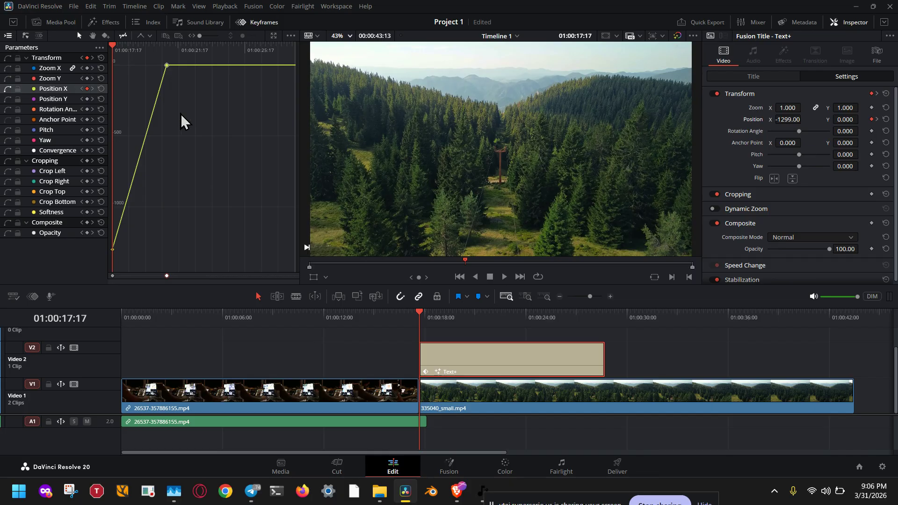
click(151, 36)
click(171, 61)
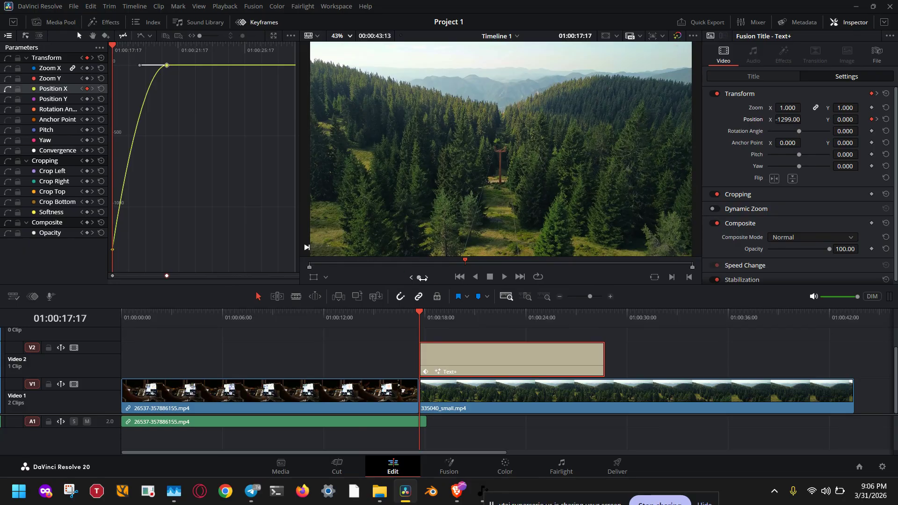
click(505, 276)
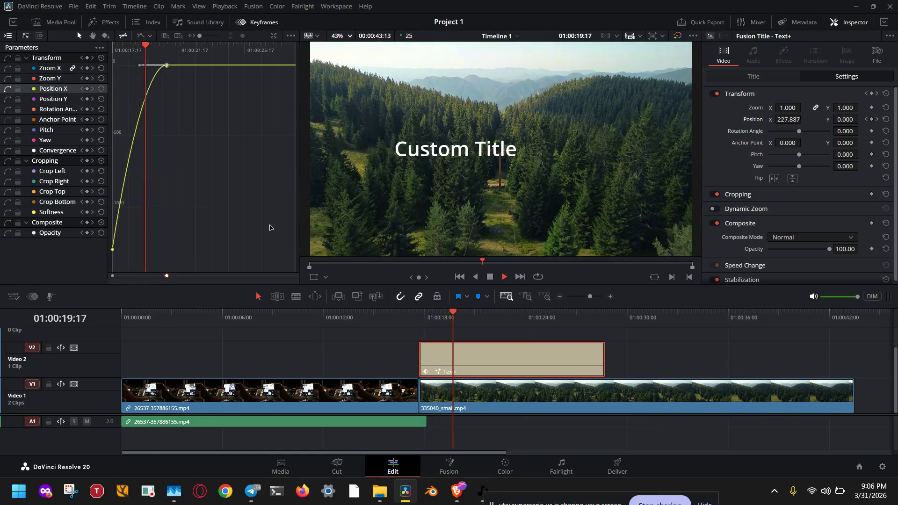
key(space)
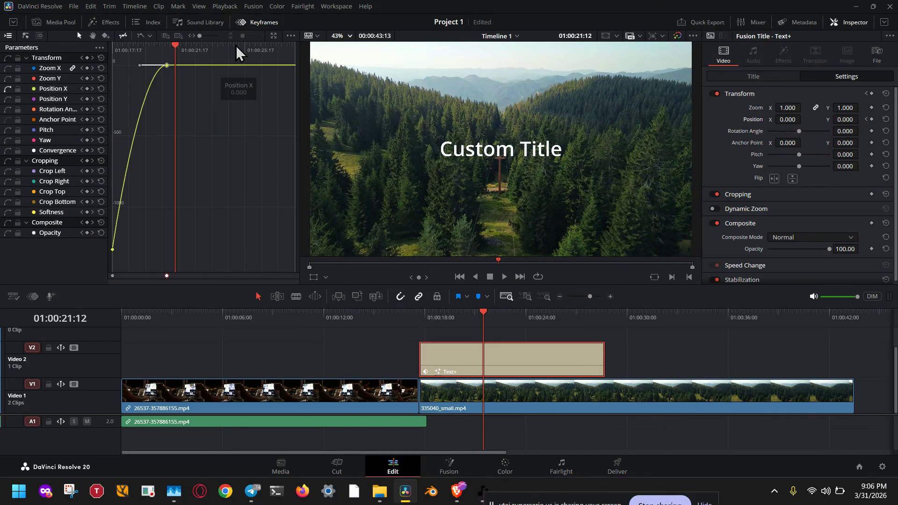
In the enlarged Keyframe Editor, move the end Position X keyframe to about 01:00:18:11 at -10.269 and pull its curve handle back to the start.
click(273, 36)
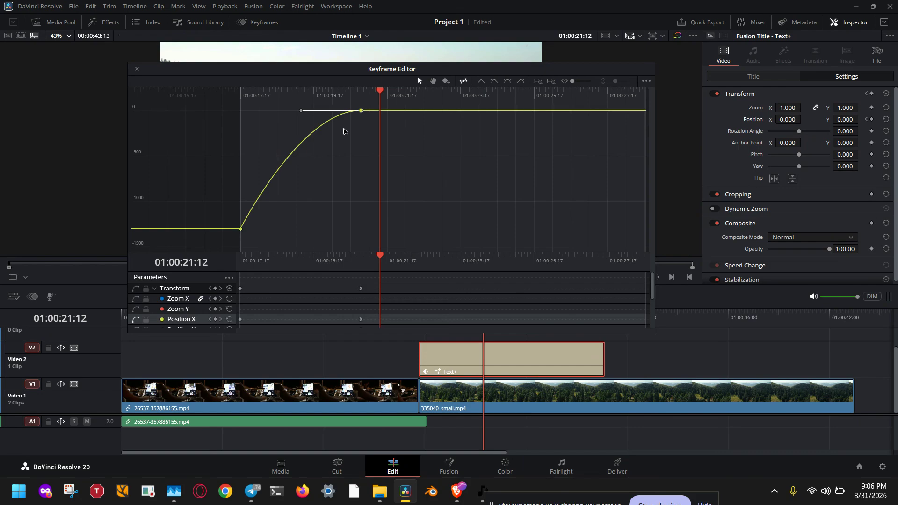
drag(360, 111, 202, 126)
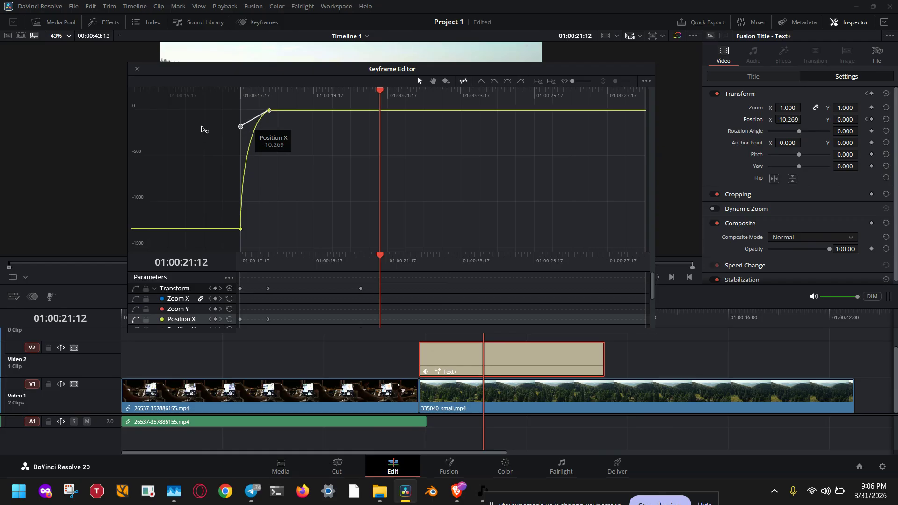
Move the Keyframe Editor clear of the viewer and play the title's faster slide-in from 01:00:17:17.
drag(351, 77, 492, 341)
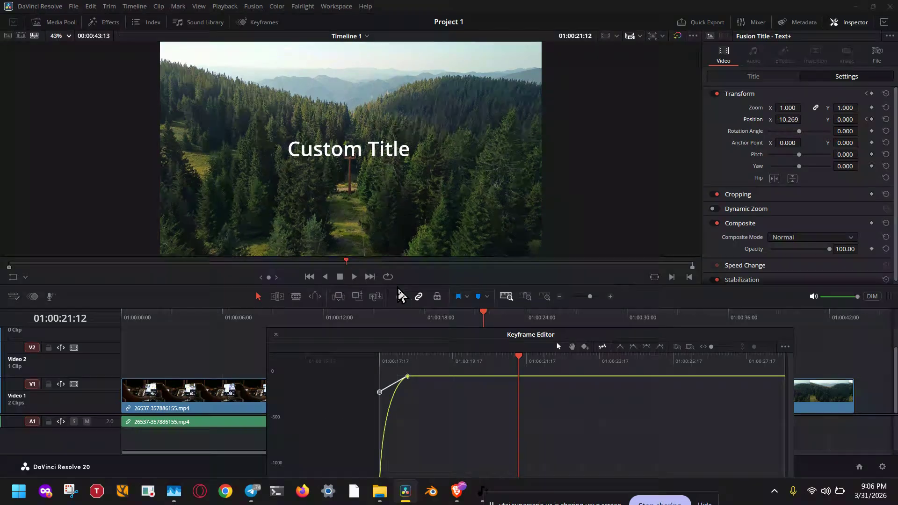
click(310, 276)
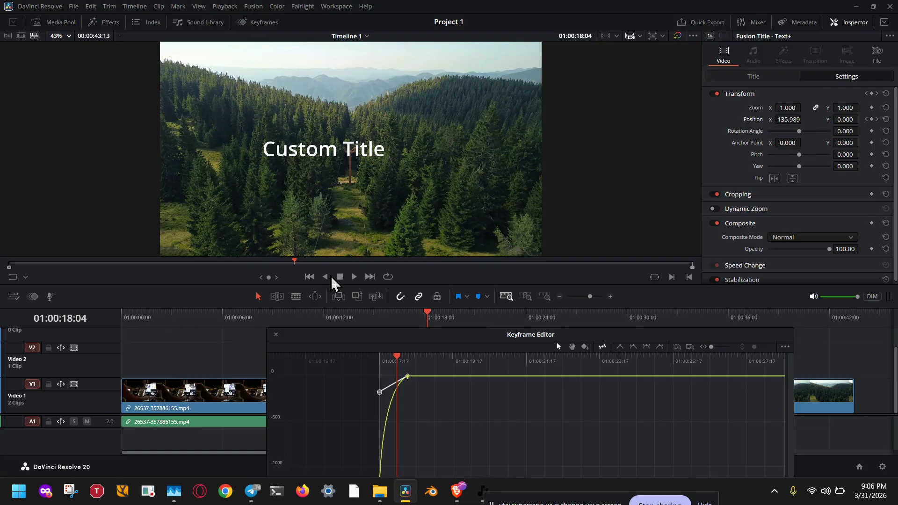
click(310, 277)
click(355, 277)
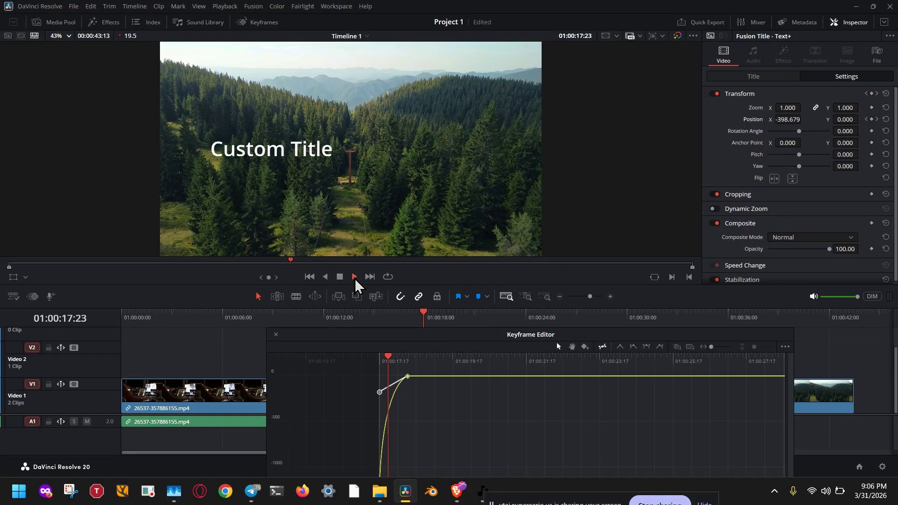
click(341, 277)
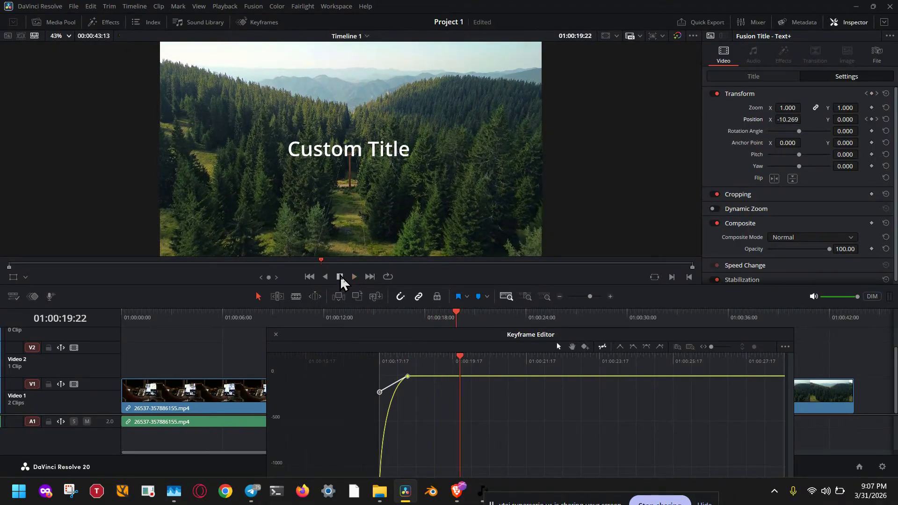
Bring the whole Keyframe Editor back into view and select the end Position X keyframe to inspect its curve handle.
click(411, 382)
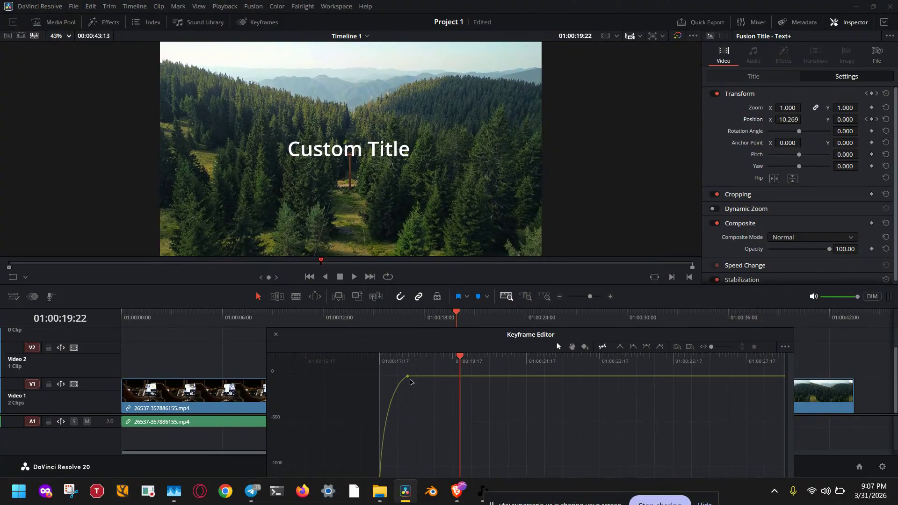
click(402, 375)
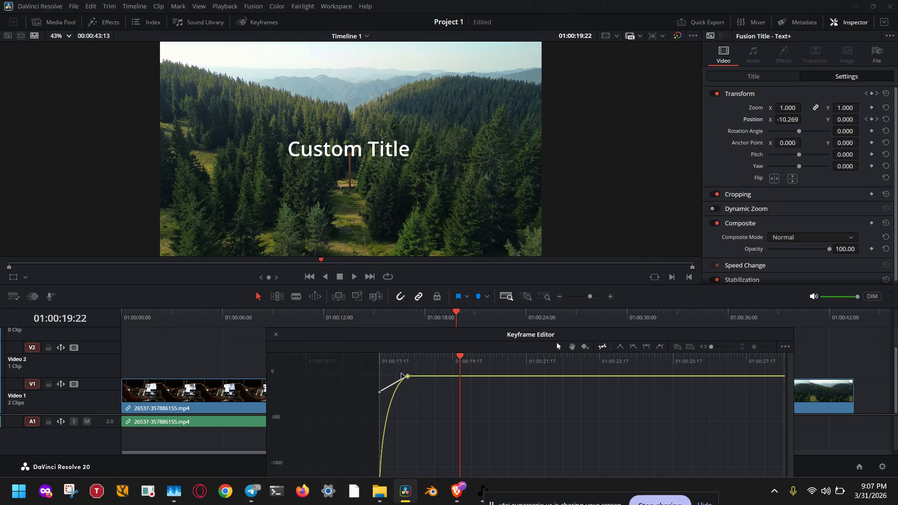
click(412, 380)
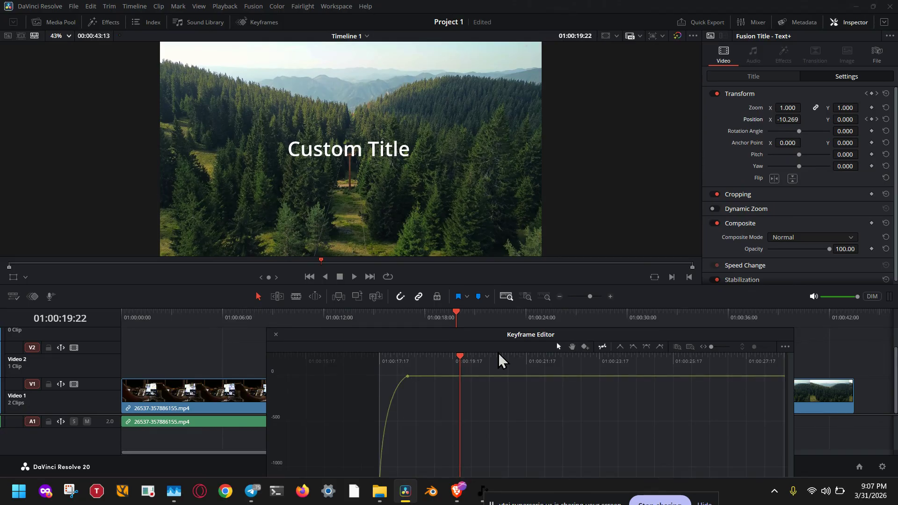
drag(525, 336, 467, 161)
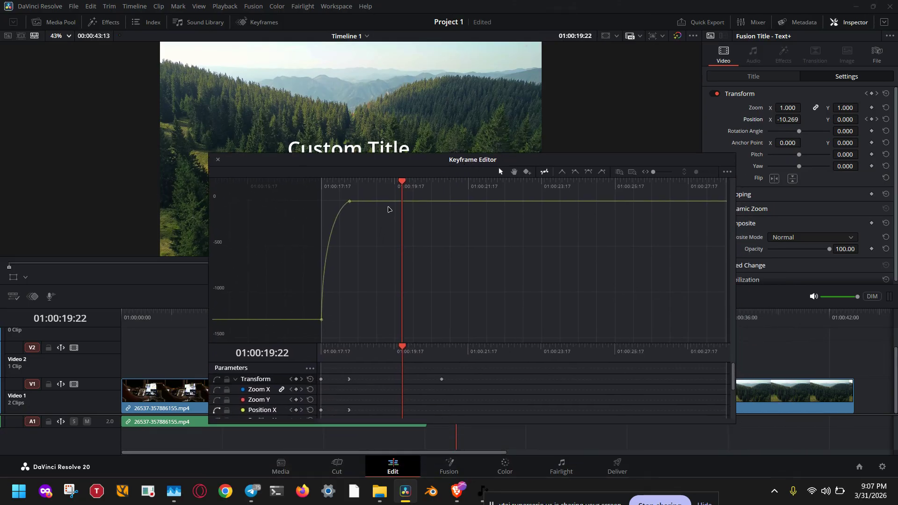
click(349, 201)
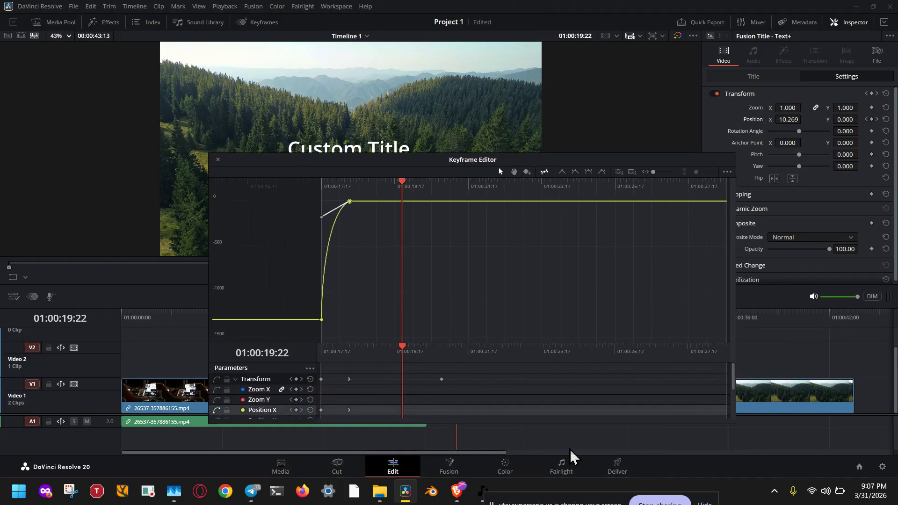